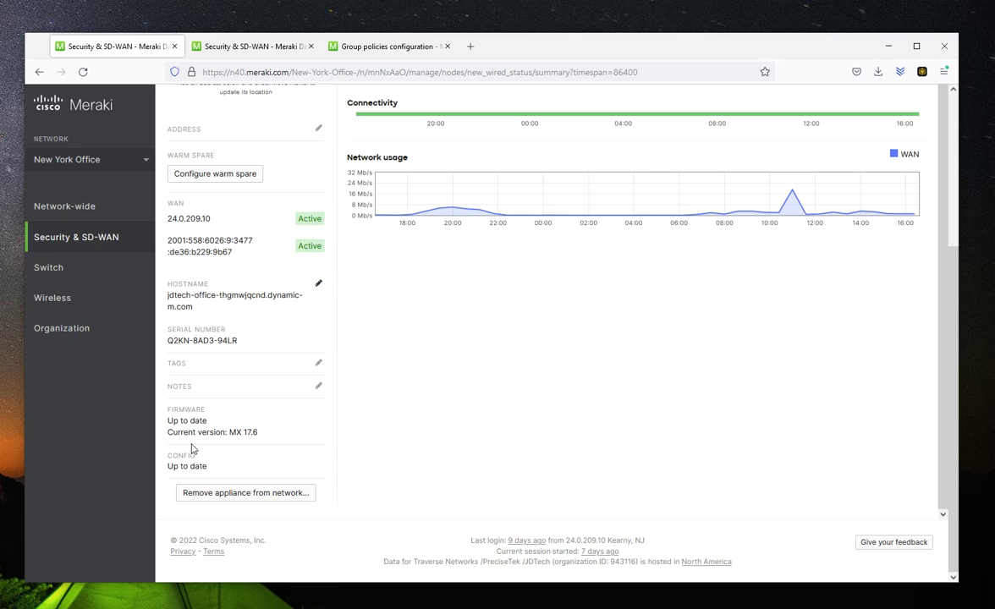
# Step: Check the appliance's firmware status and current version
pyautogui.moveTo(168, 418); pyautogui.dragTo(262, 439)
pyautogui.click(266, 437)
pyautogui.scroll(1, 93, 457)
# Step: Open the Addressing & VLANs settings of the security appliance and go to the subnets list under Routing
pyautogui.moveTo(118, 241)
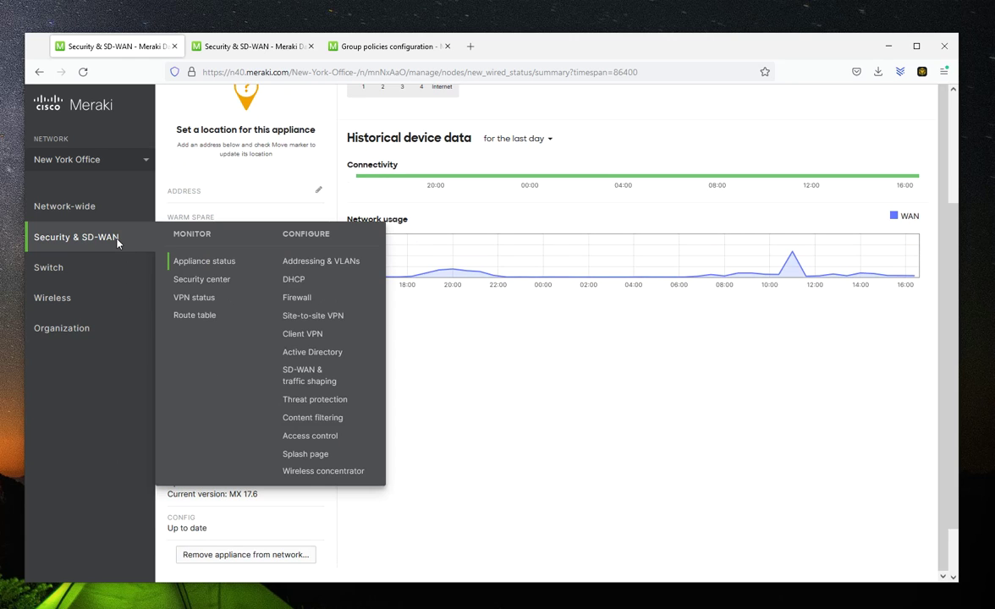
pyautogui.click(317, 264)
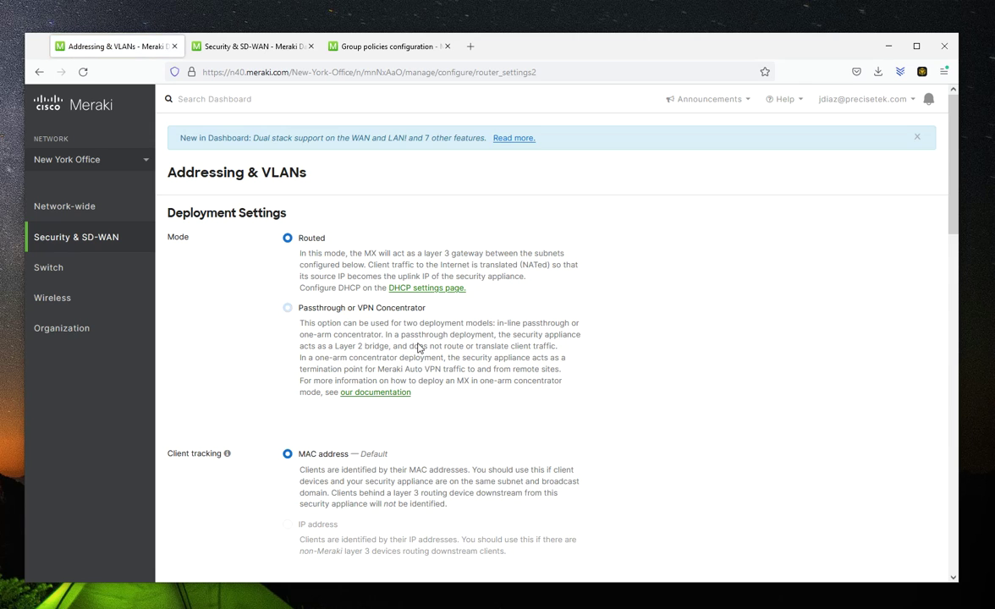
pyautogui.scroll(-4, 429, 355)
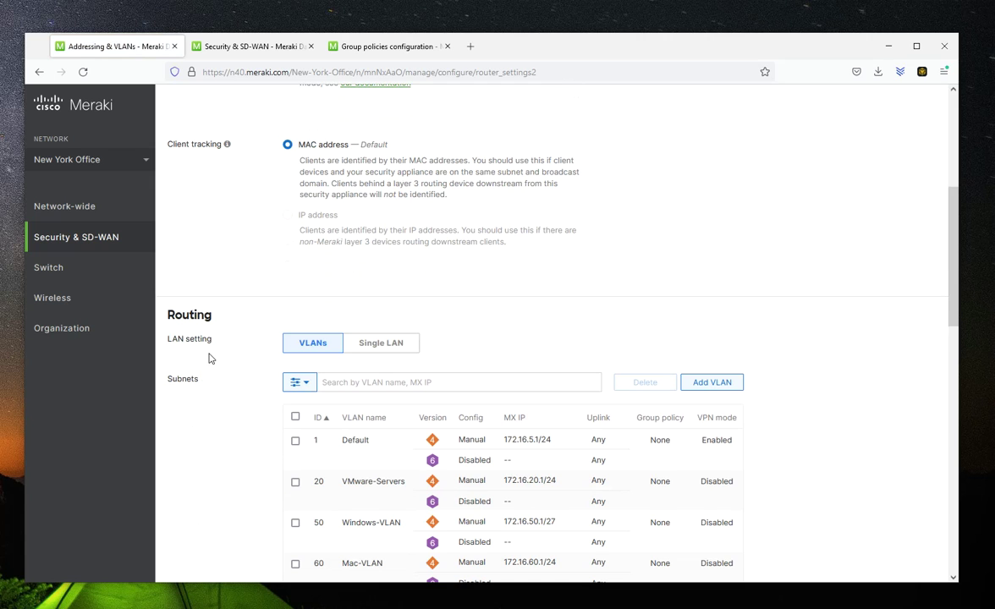
pyautogui.scroll(-3, 212, 356)
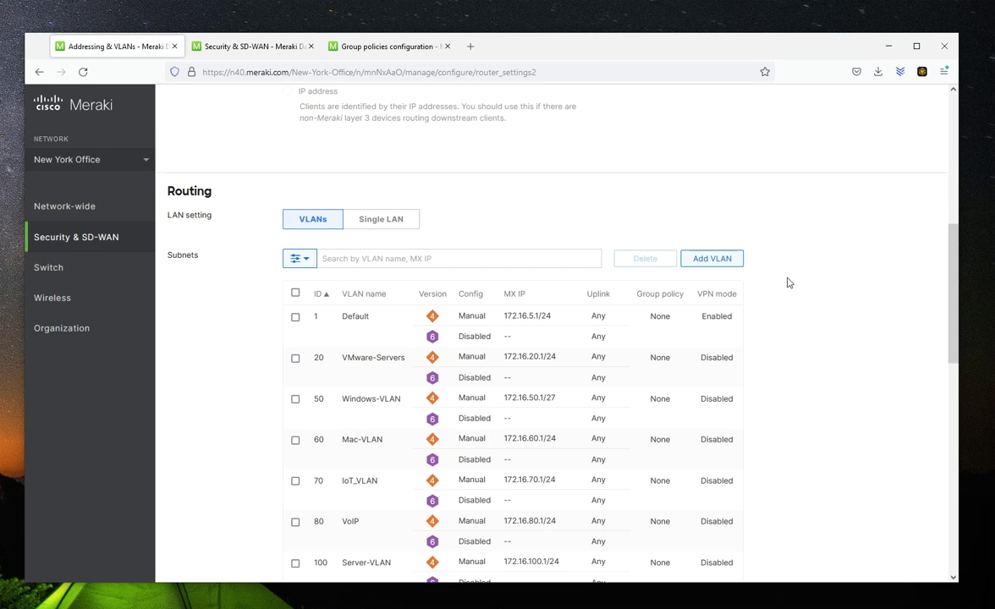
pyautogui.scroll(-2, 788, 279)
# Step: Start a new VLAN with the name Windows-Servers and VLAN ID 62
pyautogui.click(719, 197)
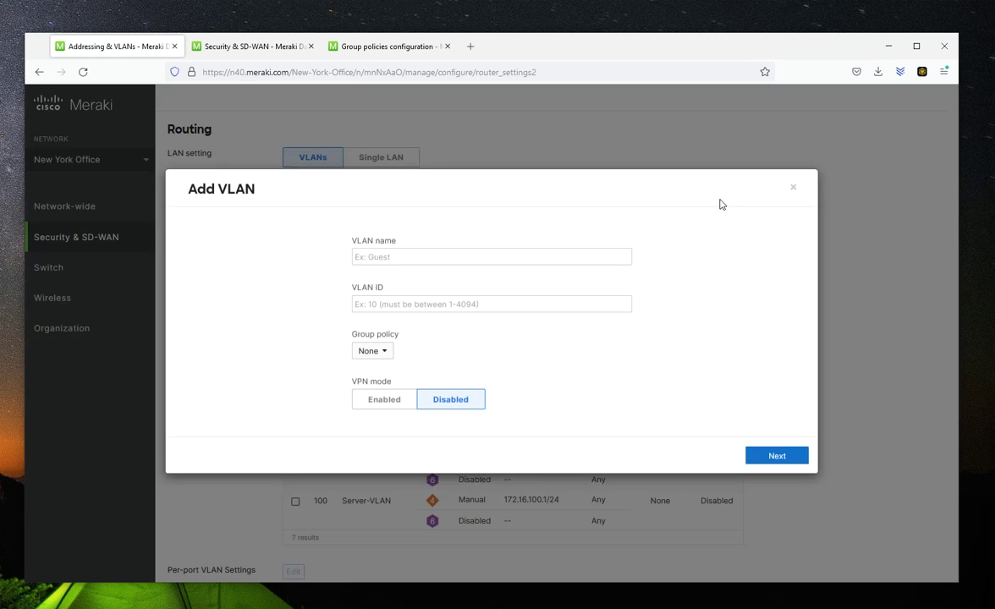
pyautogui.click(422, 269)
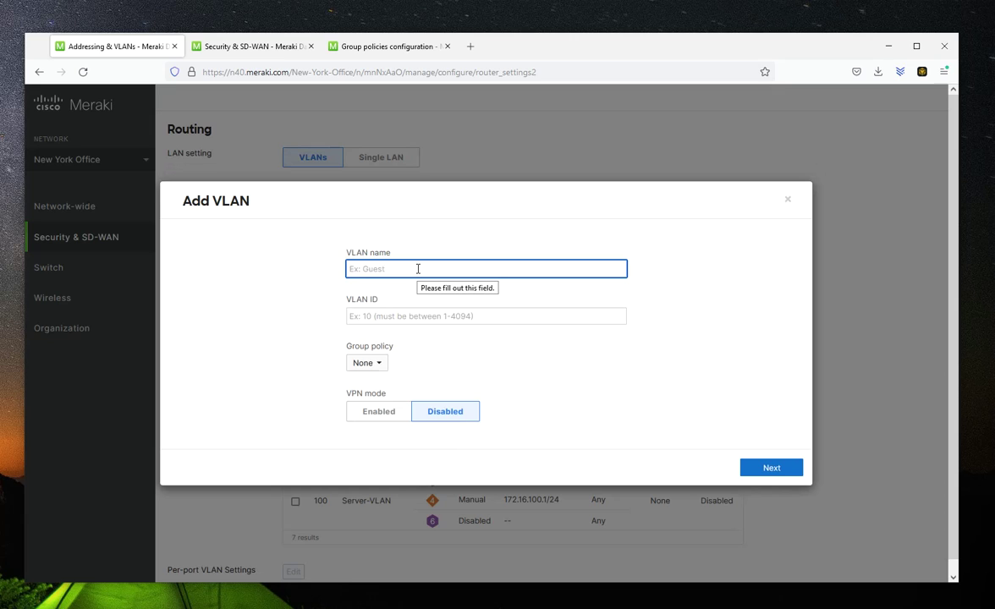
pyautogui.write('Windows-Servers')
pyautogui.click(403, 314)
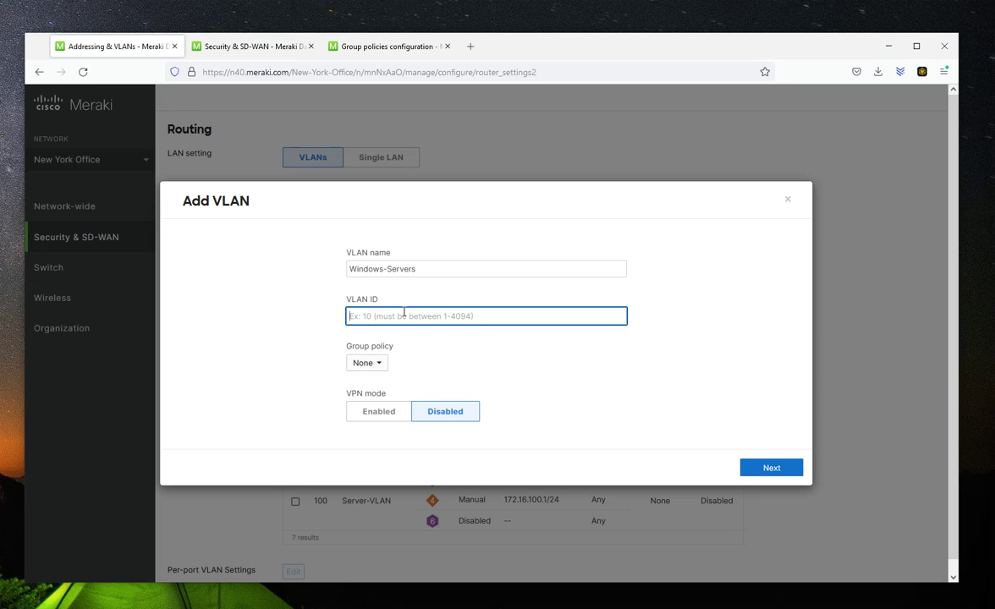
pyautogui.write('62')
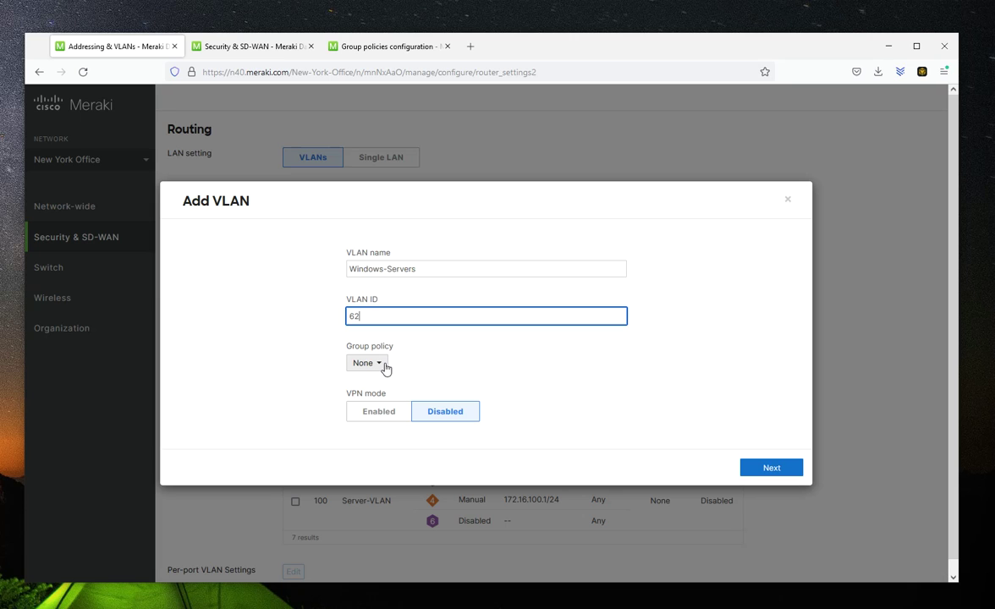
# Step: Review the bandwidth, firewall and traffic shaping settings of the Guest- Policy group policy in the other browser tab
pyautogui.click(272, 51)
pyautogui.click(376, 48)
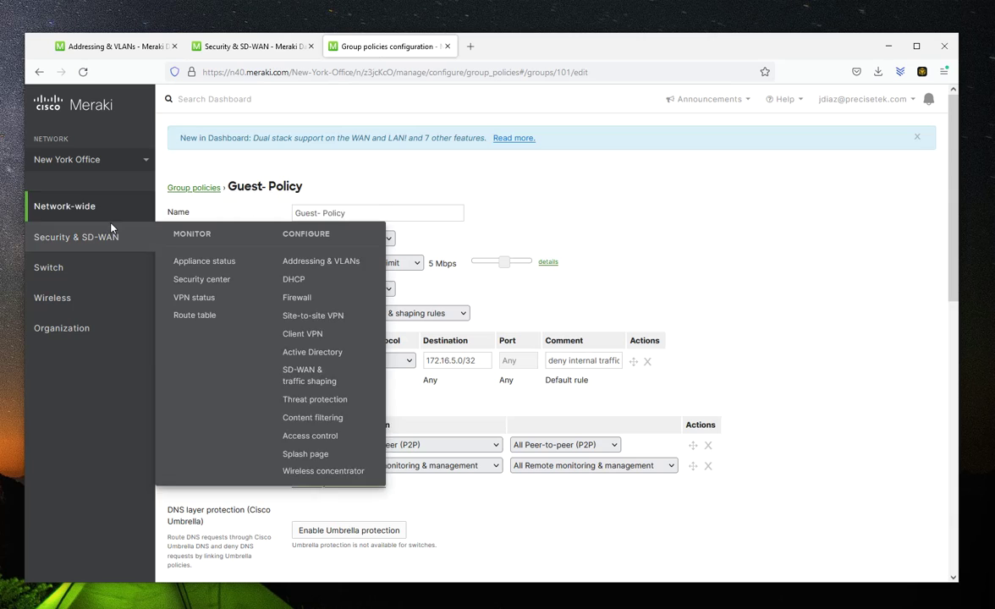
pyautogui.moveTo(107, 210)
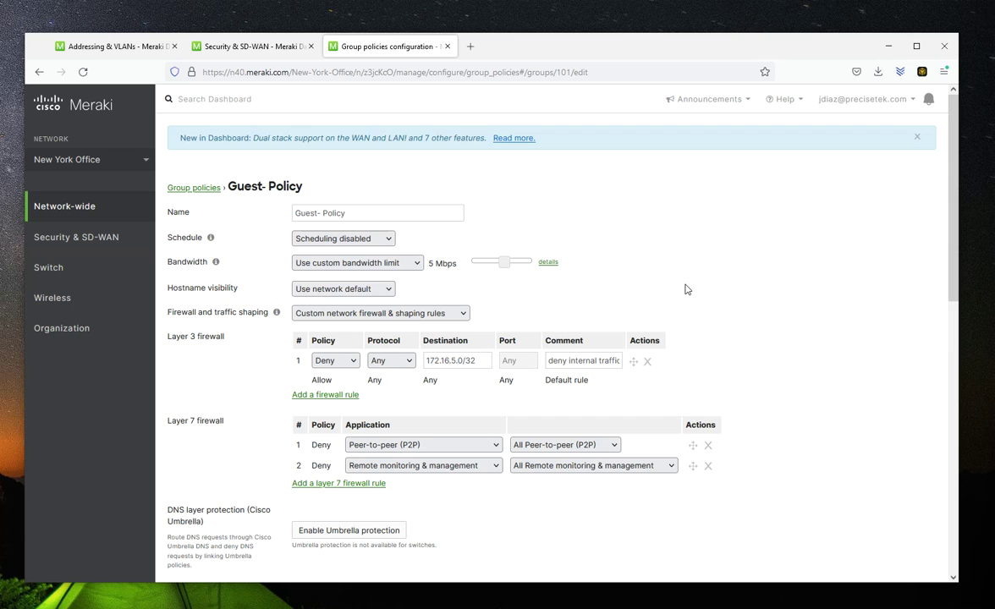
pyautogui.scroll(-1, 738, 319)
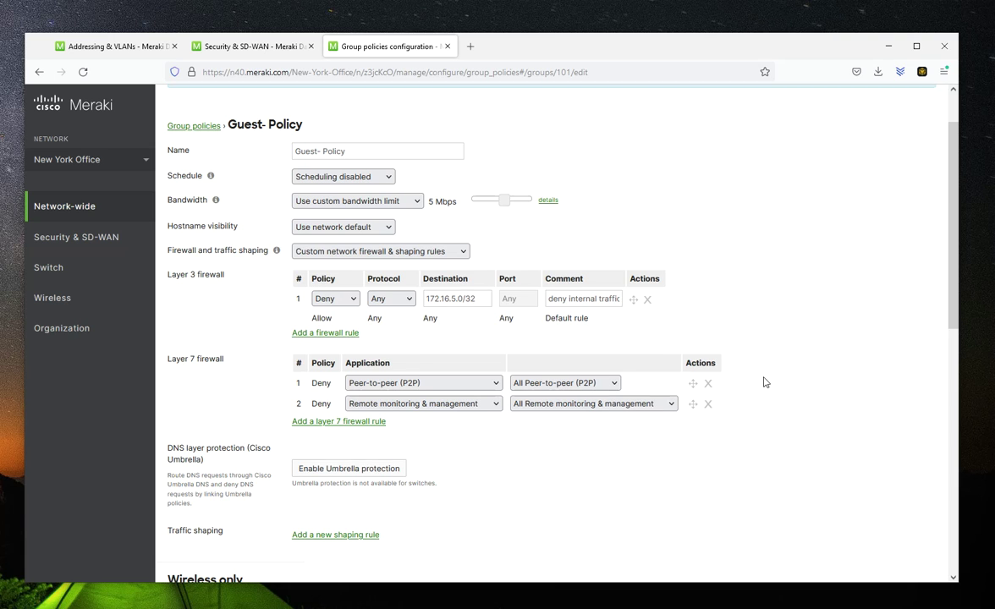
pyautogui.scroll(-2, 764, 382)
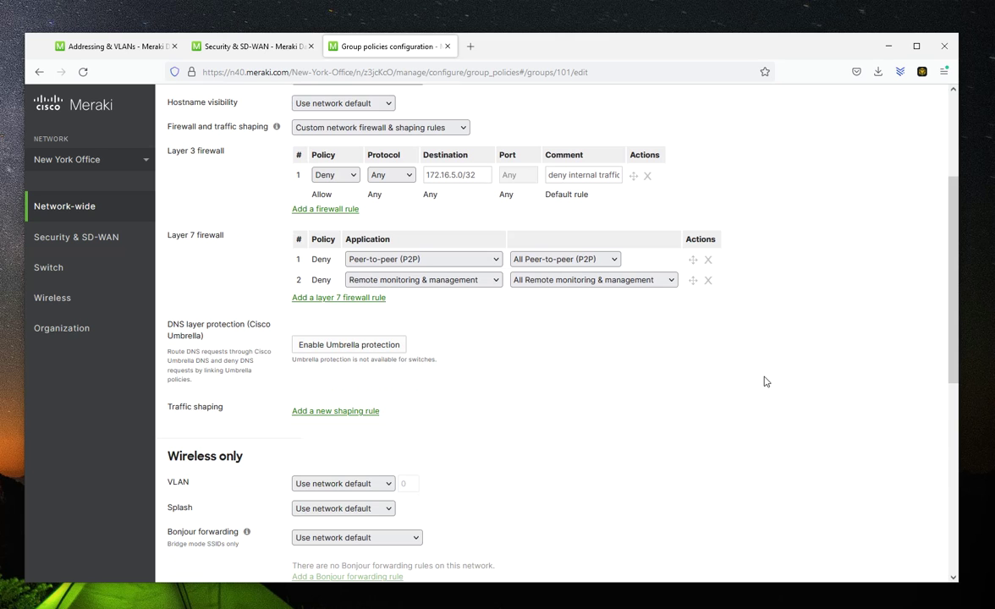
pyautogui.scroll(3, 681, 355)
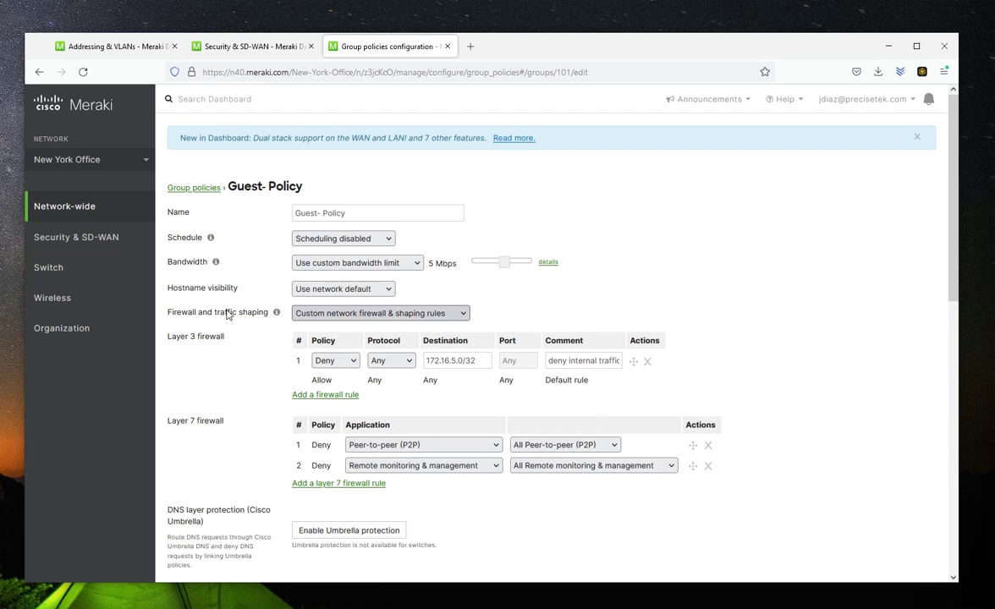
pyautogui.moveTo(226, 315)
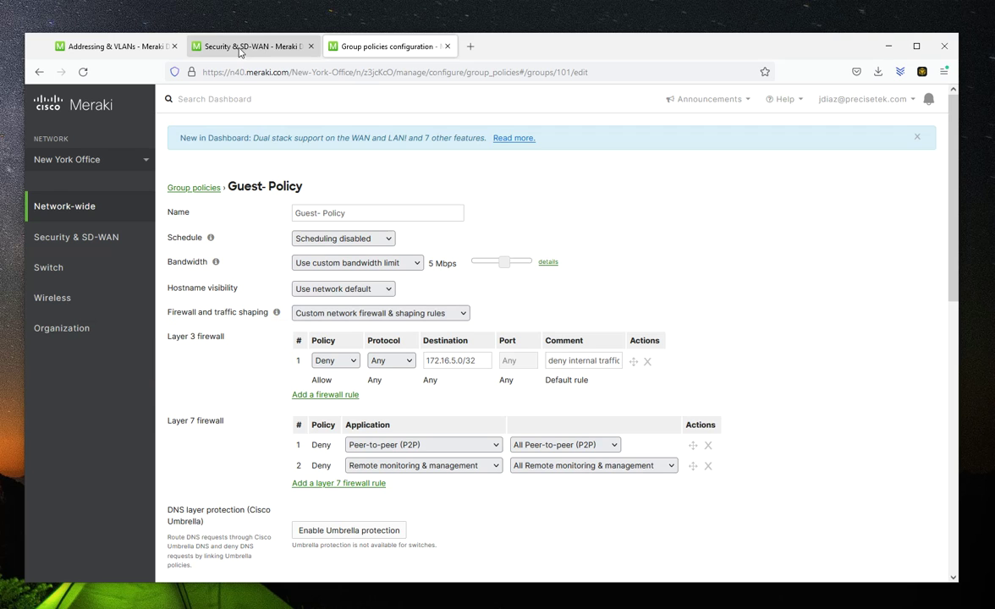
# Step: Return to the new VLAN, keep its group policy at None, and continue to the IP configuration
pyautogui.click(149, 48)
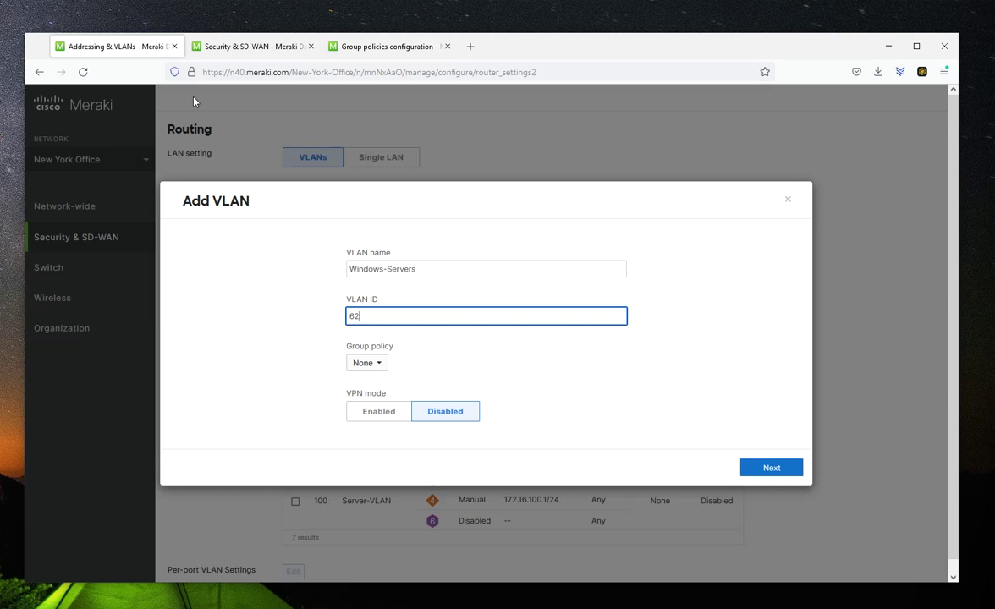
pyautogui.click(381, 366)
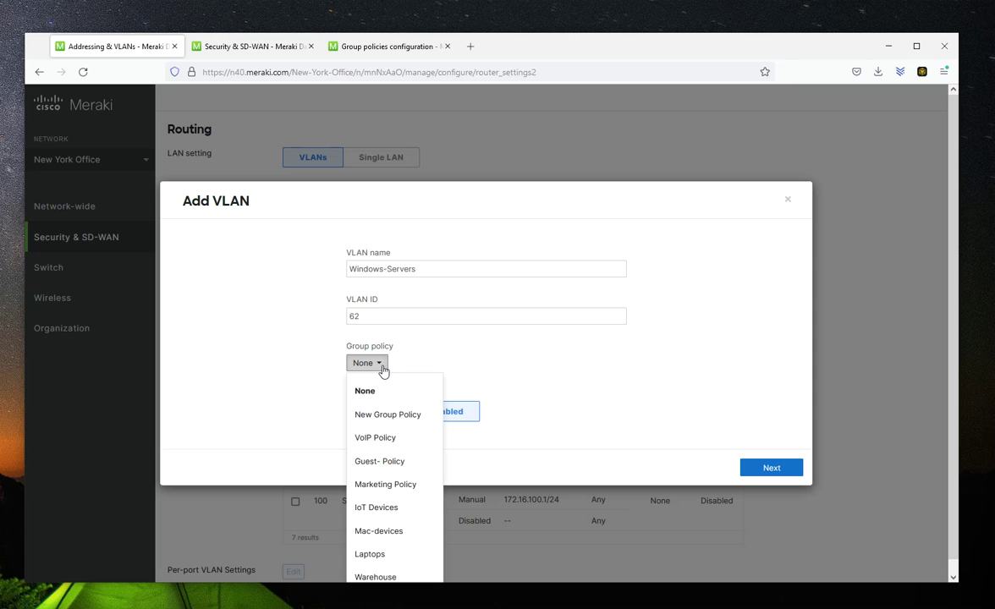
pyautogui.click(657, 377)
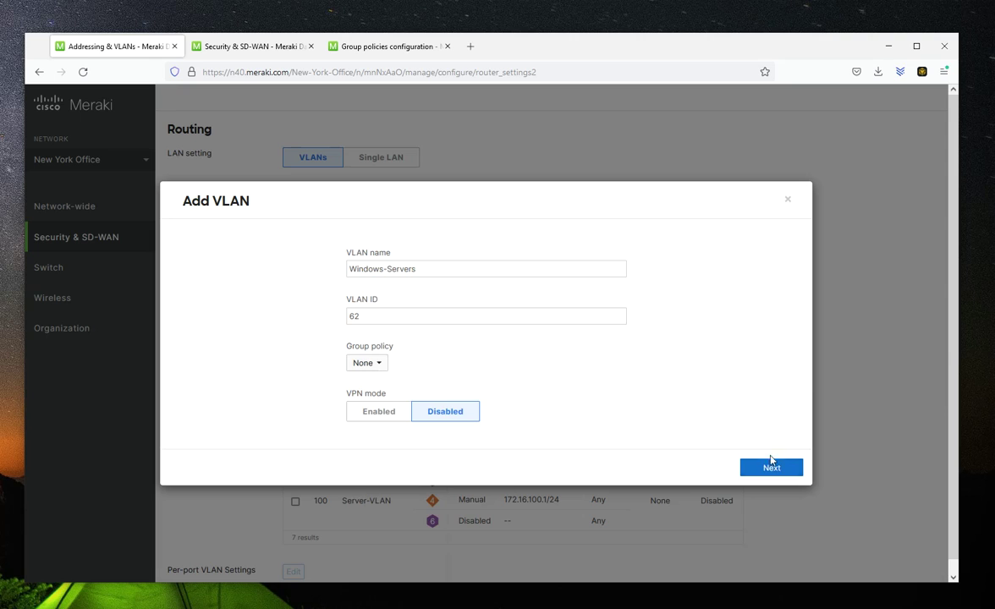
pyautogui.click(772, 470)
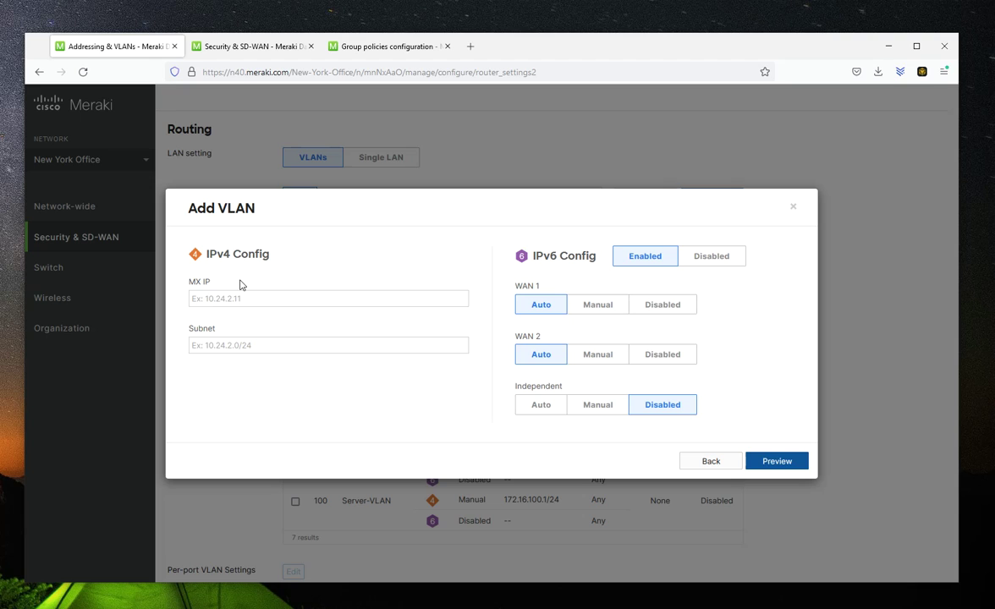
# Step: Disable IPv6 for the new VLAN and set its MX IP to 10.60.60.1
pyautogui.click(713, 259)
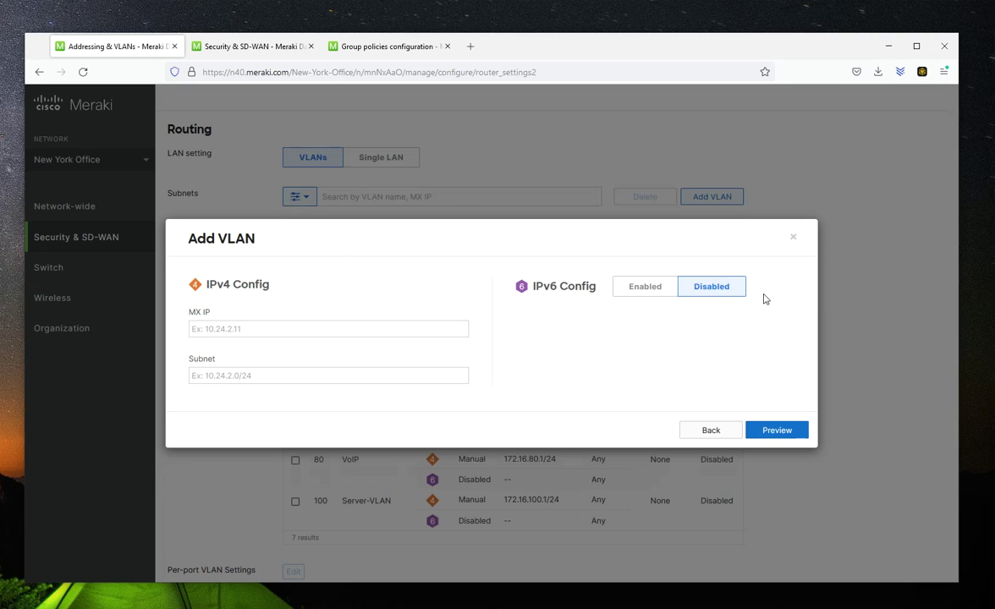
pyautogui.click(263, 328)
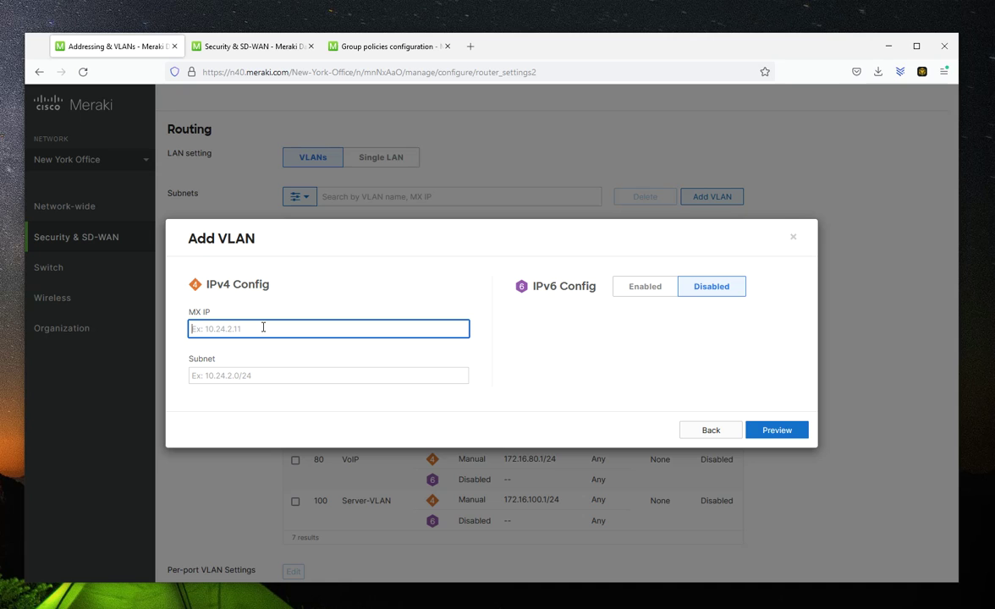
pyautogui.write('1')
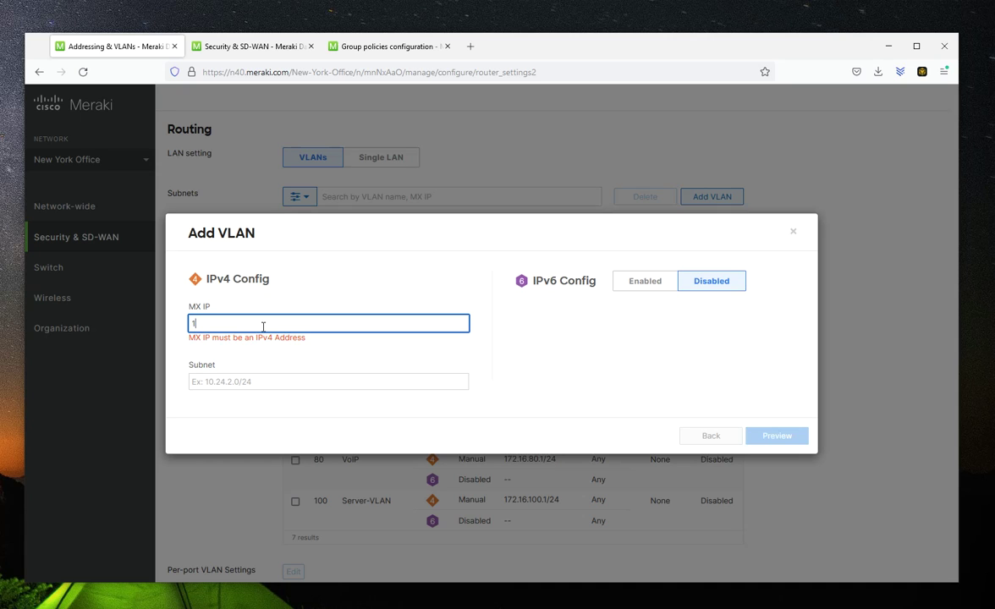
pyautogui.write('0.6060.1')
pyautogui.click(210, 323)
pyautogui.write('.')
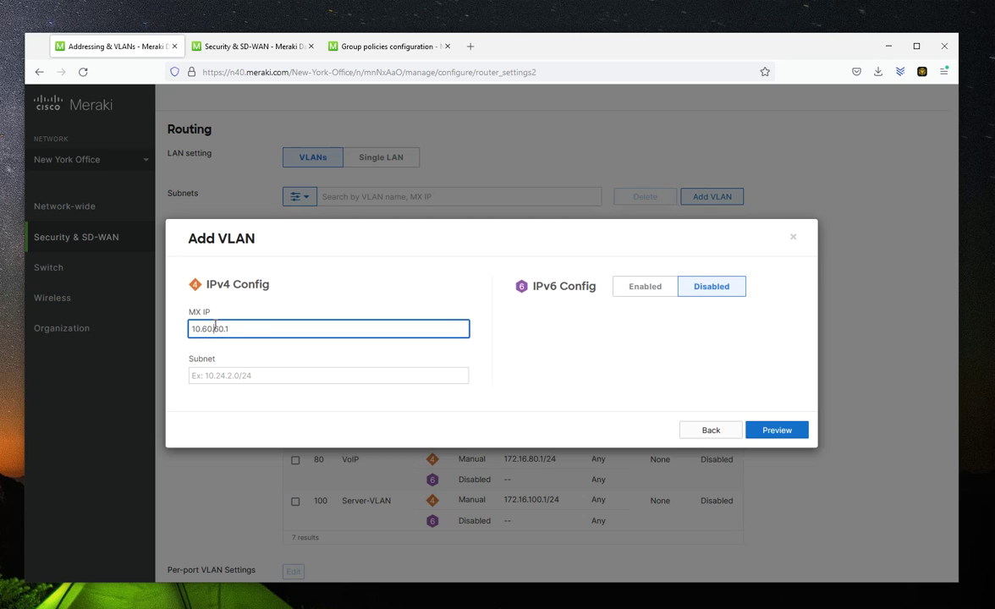
# Step: Set the new VLAN's subnet to 10.60.60.0/27, preview the changes and add the VLAN to the subnets list
pyautogui.click(230, 375)
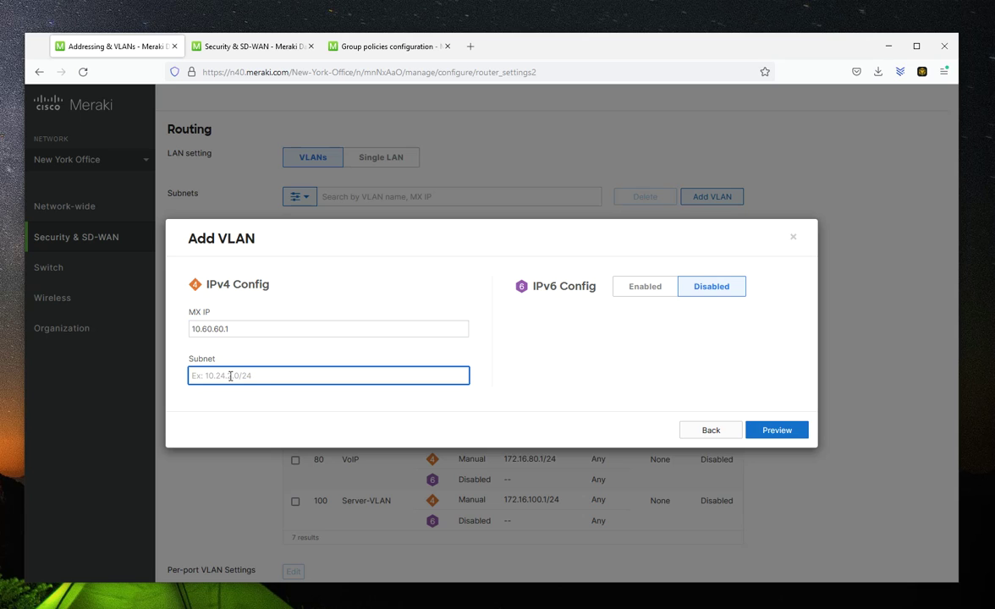
pyautogui.write('10.6060')
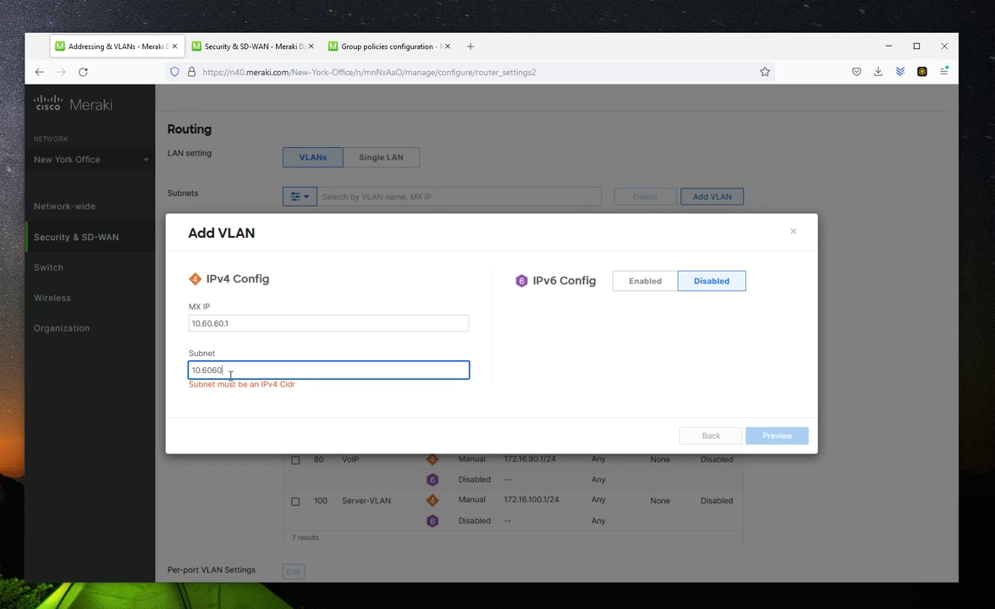
pyautogui.write('.60')
pyautogui.press('BackSpace')
pyautogui.press('BackSpace')
pyautogui.press('BackSpace')
pyautogui.press('BackSpace')
pyautogui.press('BackSpace')
pyautogui.write('.60.0/')
pyautogui.write('27')
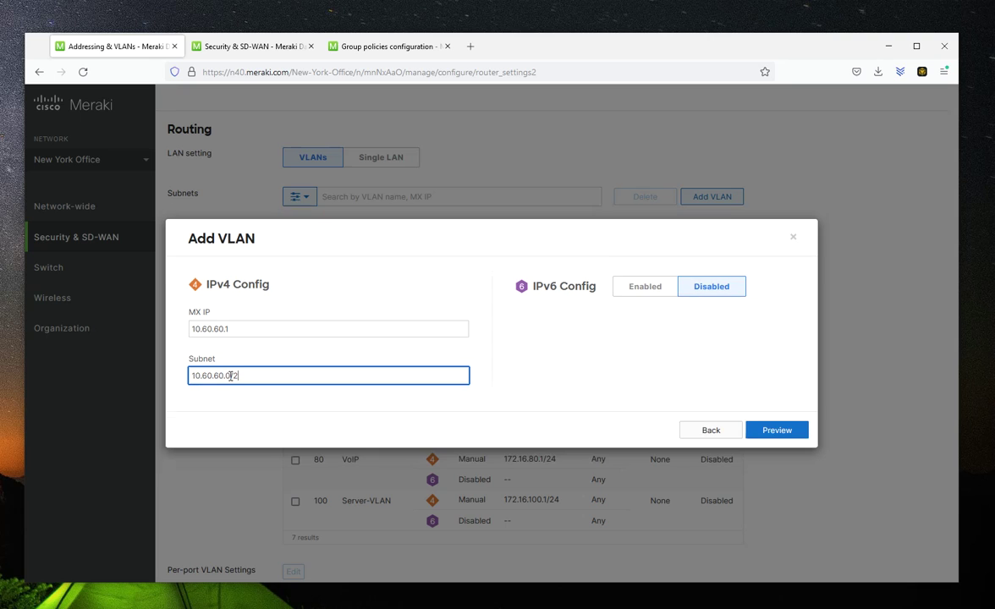
pyautogui.click(795, 429)
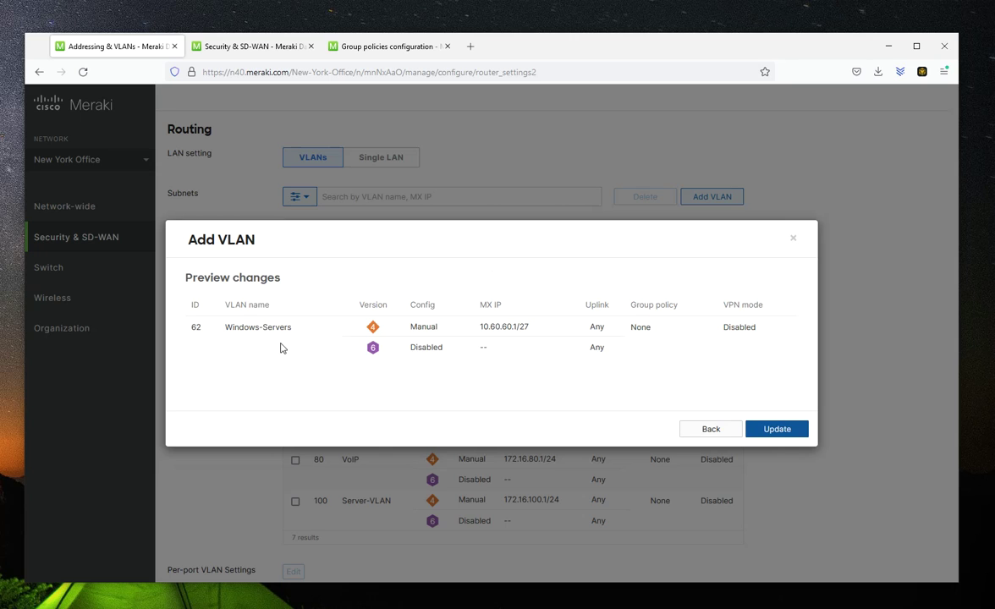
pyautogui.click(770, 430)
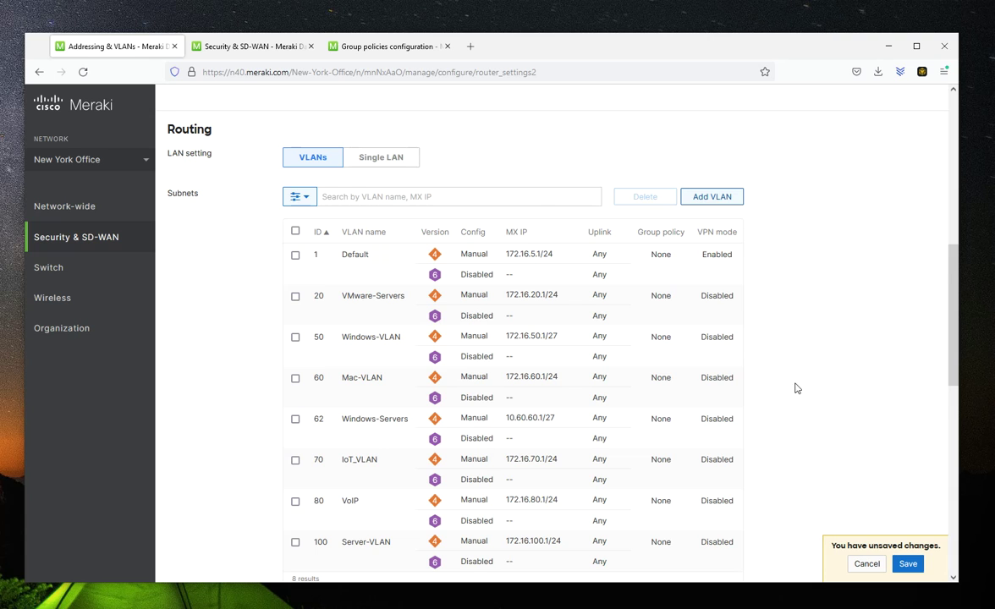
# Step: Add VLAN 62 (Windows-Servers) to the allowed VLANs of built-in port 2 in the per-port VLAN settings
pyautogui.scroll(-1, 793, 379)
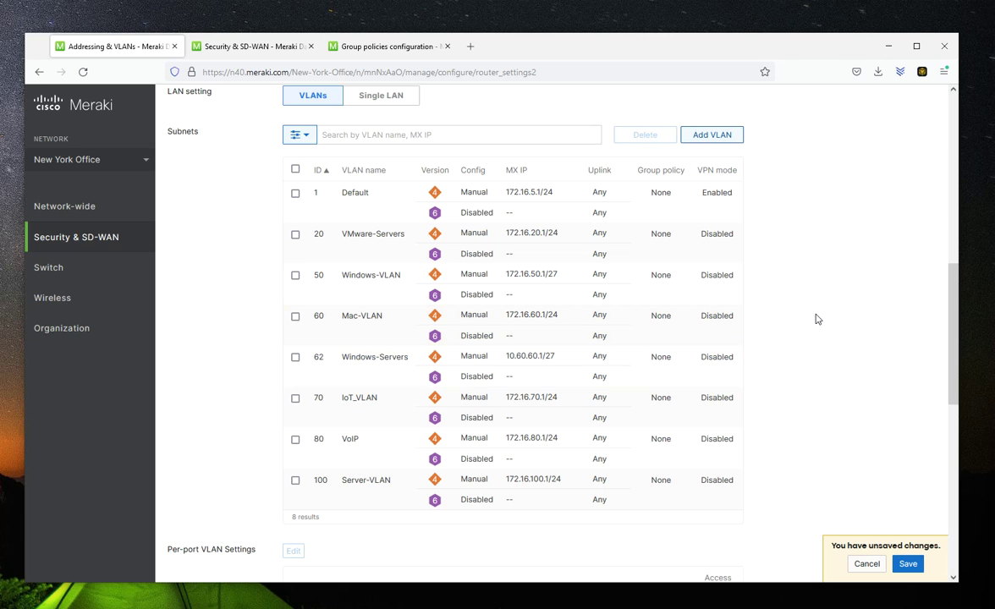
pyautogui.scroll(-3, 817, 319)
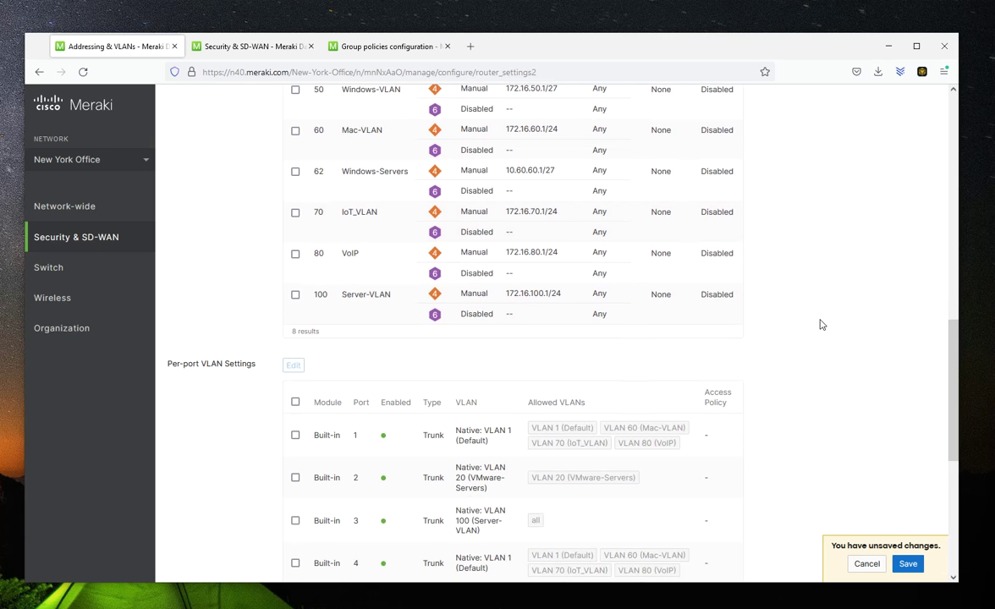
pyautogui.scroll(-1, 822, 325)
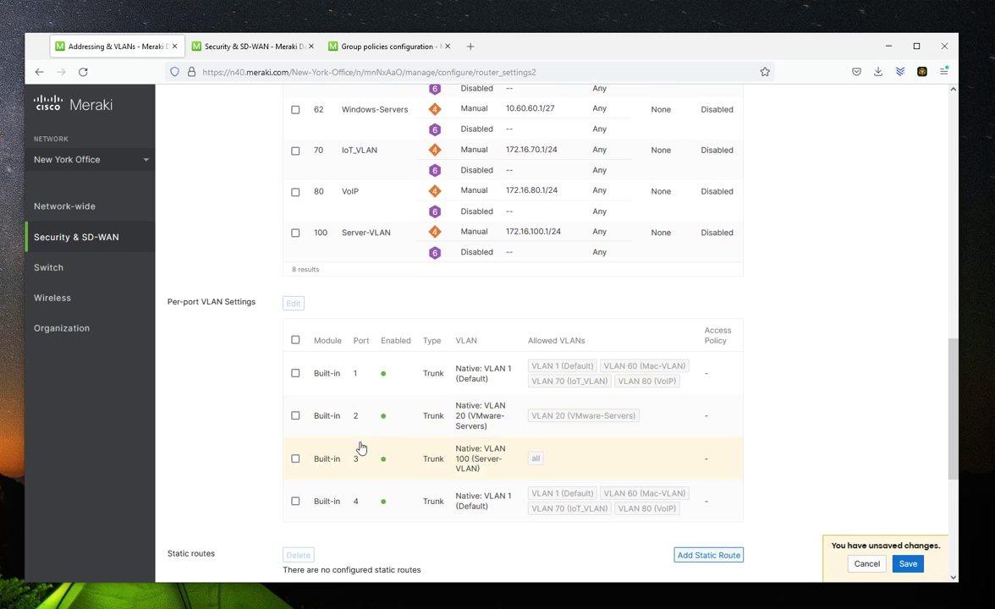
pyautogui.scroll(3, 267, 408)
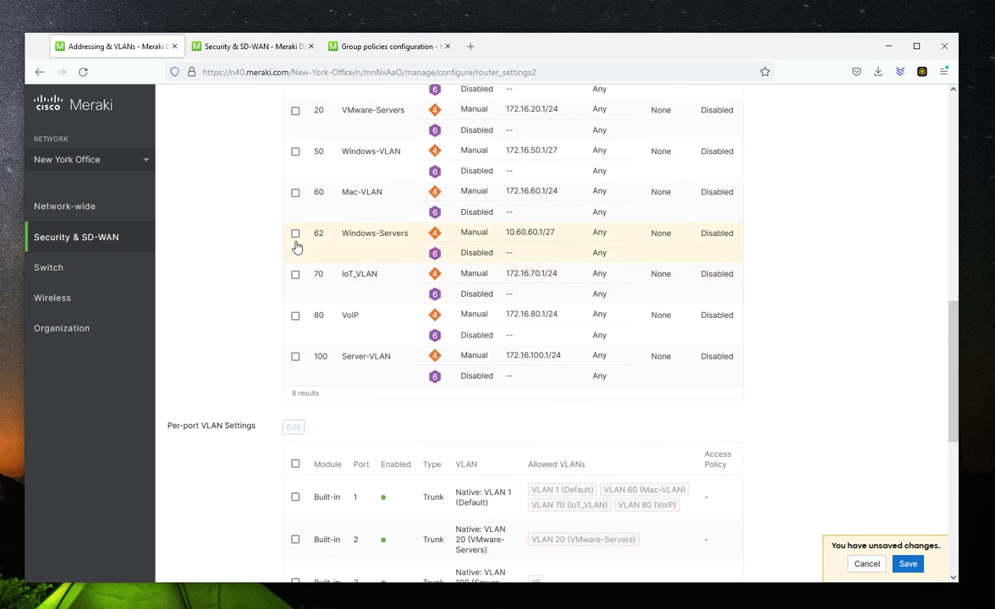
pyautogui.scroll(-3, 224, 529)
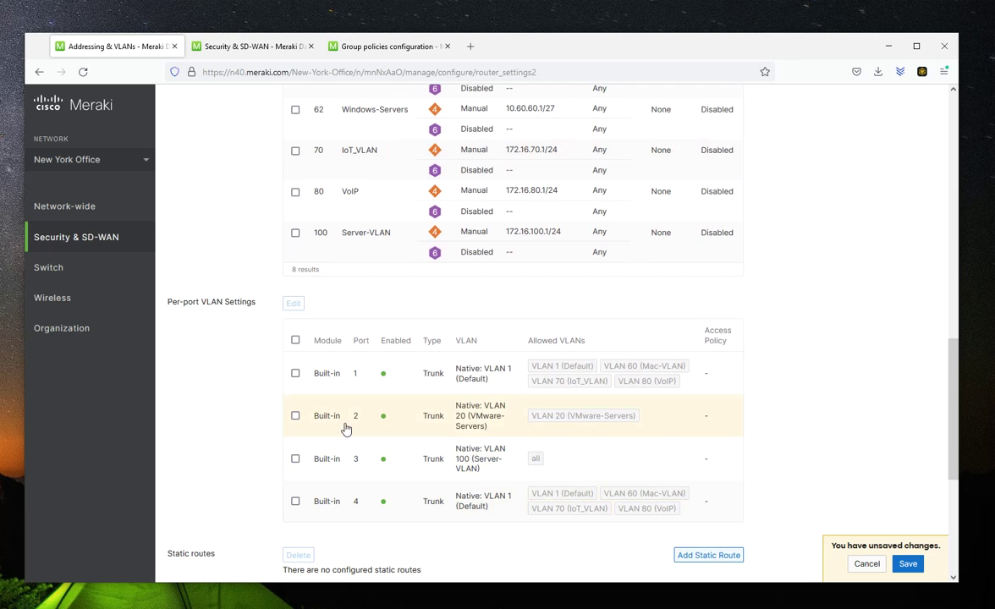
pyautogui.click(296, 418)
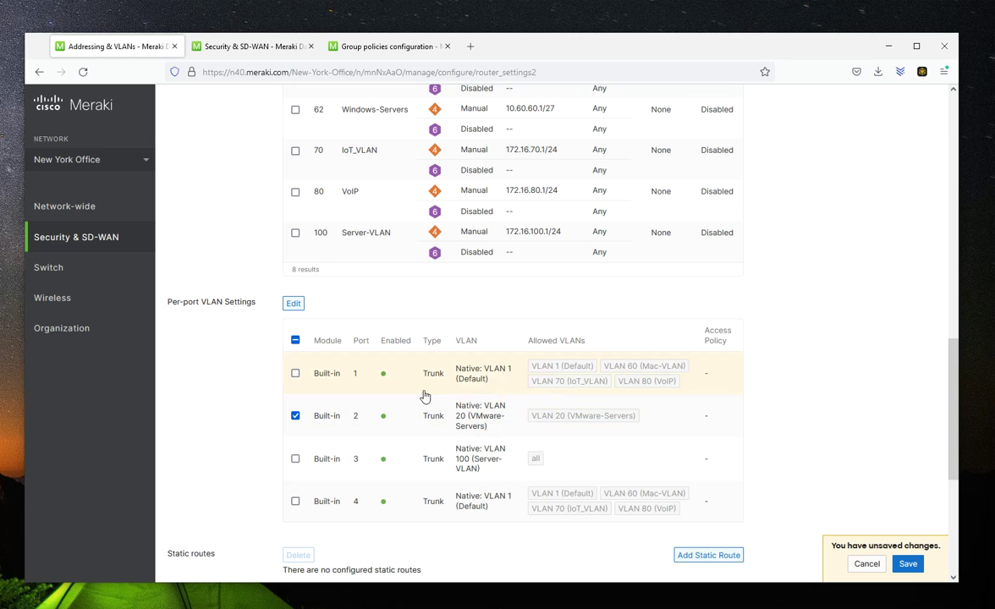
pyautogui.click(293, 303)
pyautogui.click(541, 265)
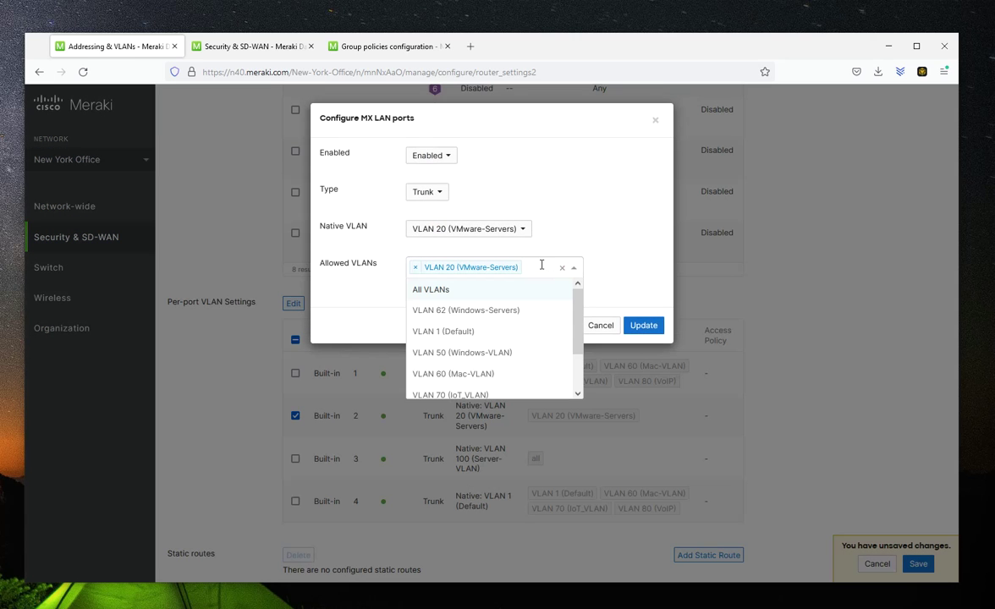
pyautogui.click(459, 308)
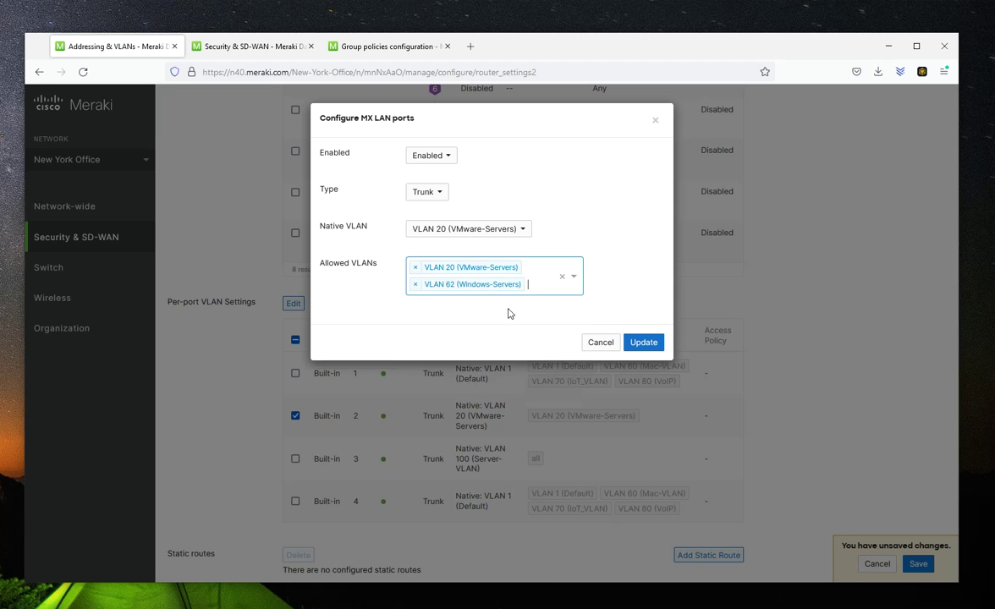
pyautogui.click(643, 345)
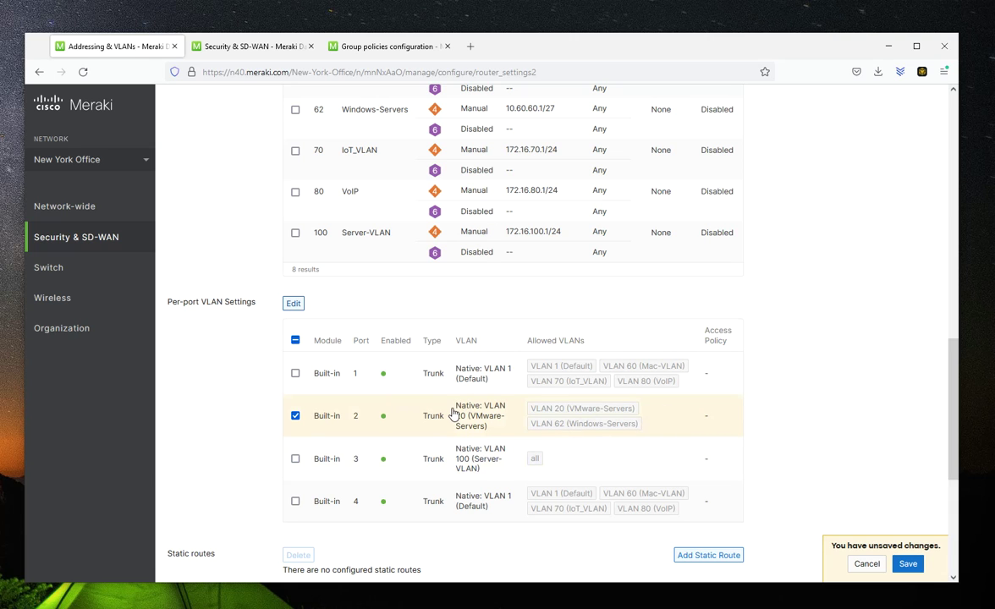
pyautogui.scroll(-3, 863, 358)
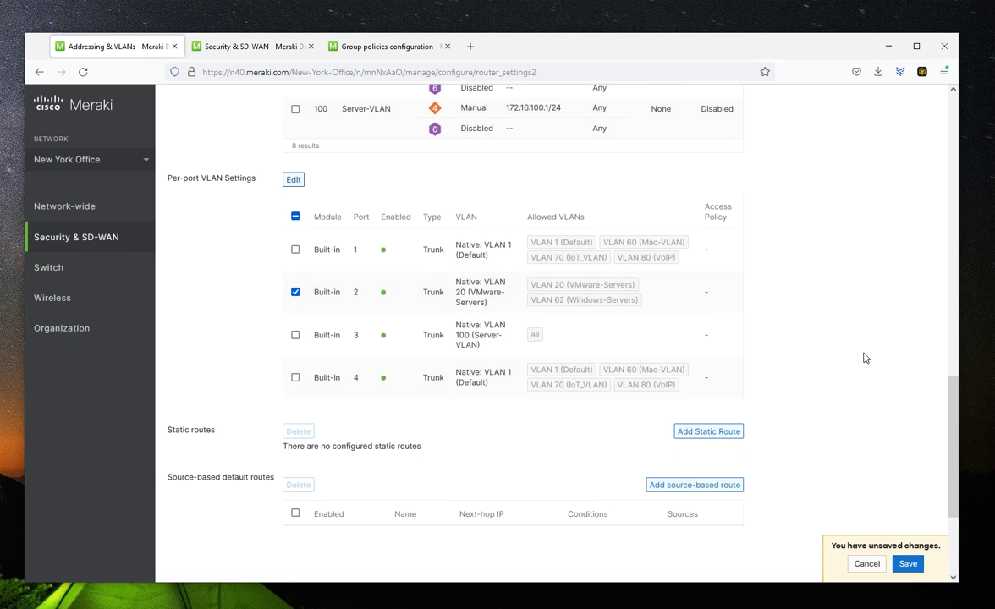